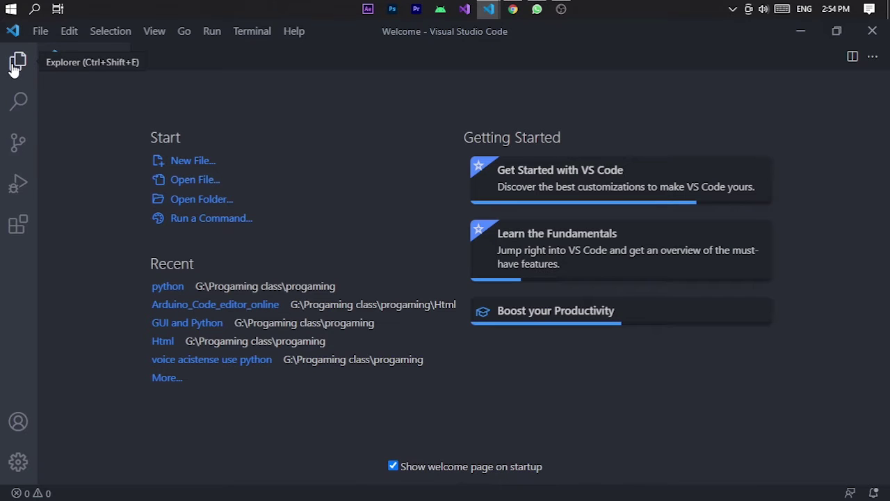
left_click(43, 31)
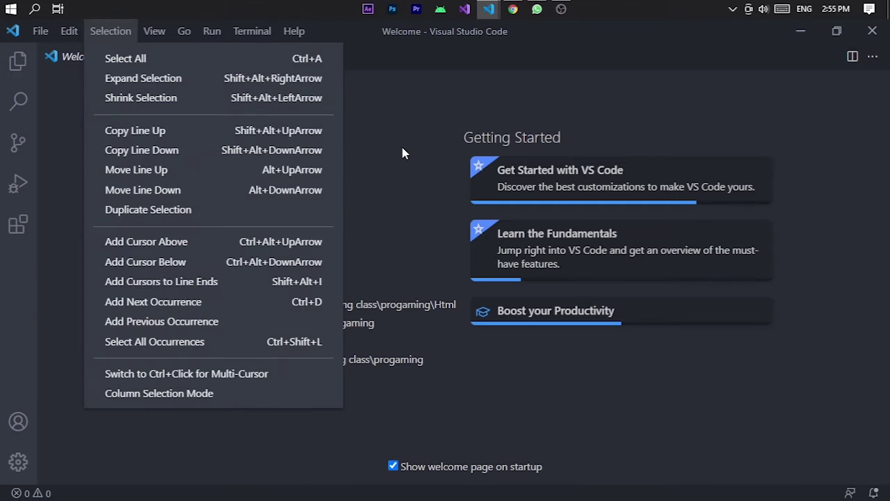
left_click(389, 139)
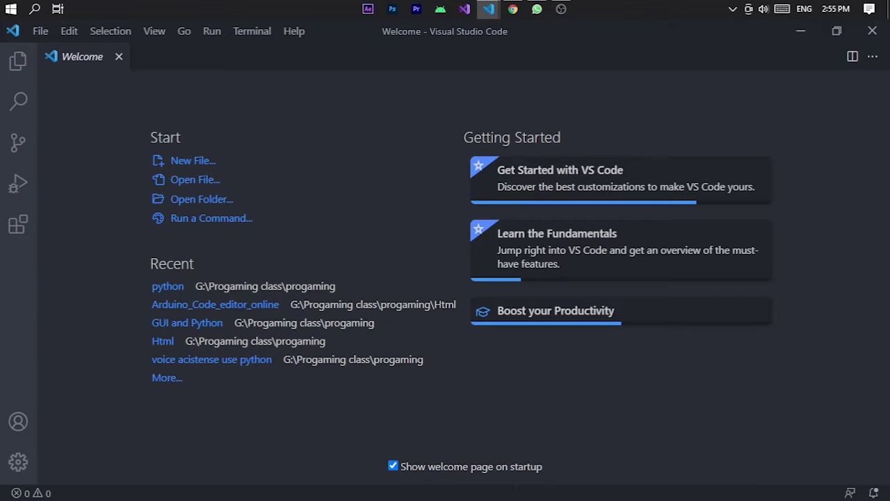
mouse_move(880, 82)
left_click(844, 78)
left_click(789, 163)
Switch to File Explorer and open the Visual Tech think Lk tutorials folder inside Progaming class on drive G:
left_click(586, 11)
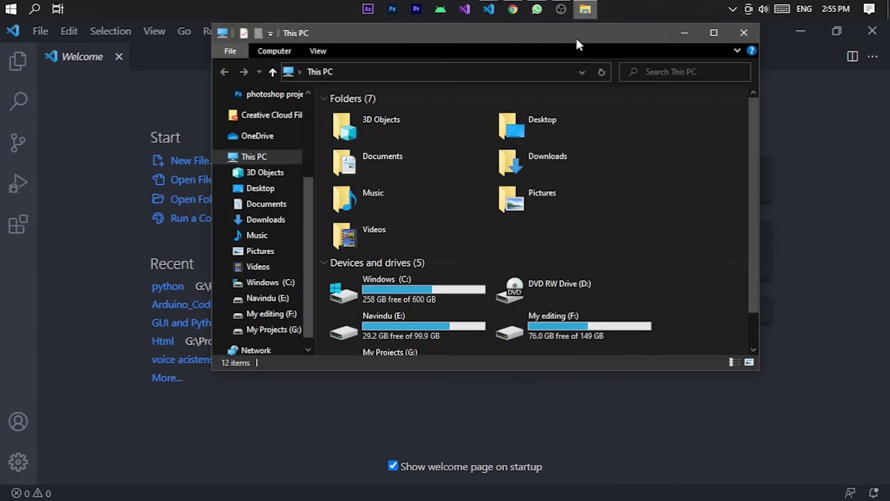
left_click(712, 32)
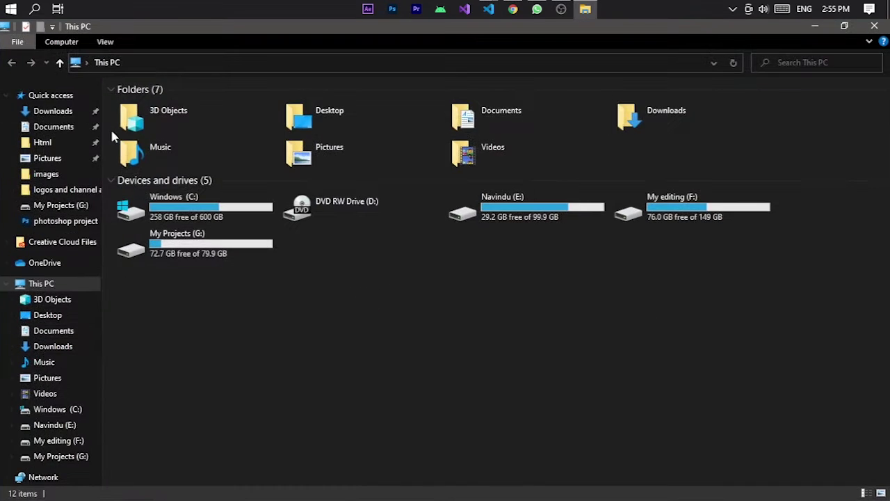
left_click(50, 462)
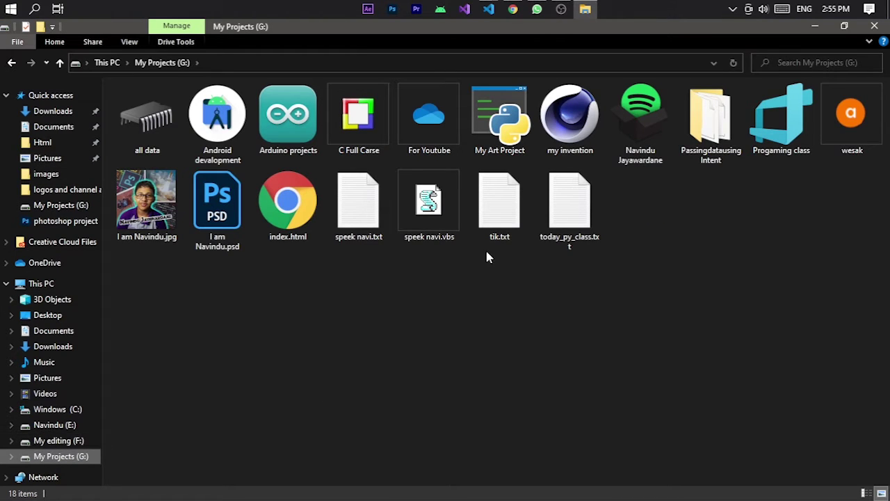
double_click(784, 125)
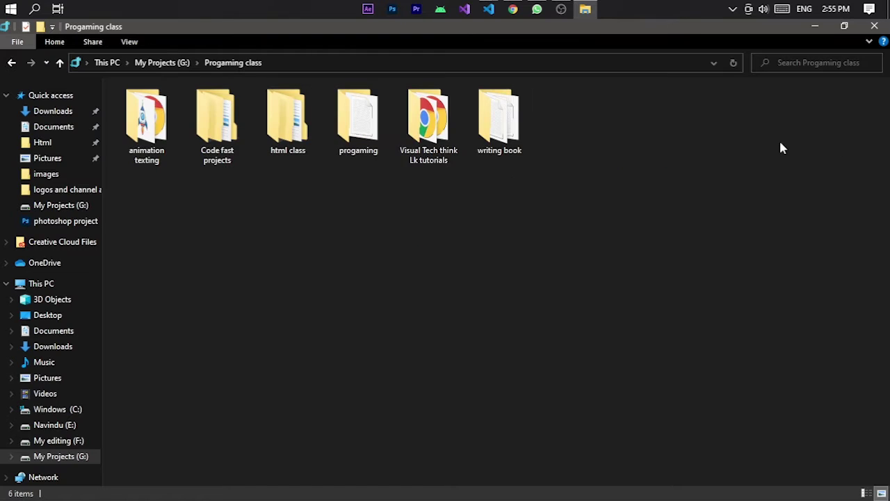
double_click(428, 121)
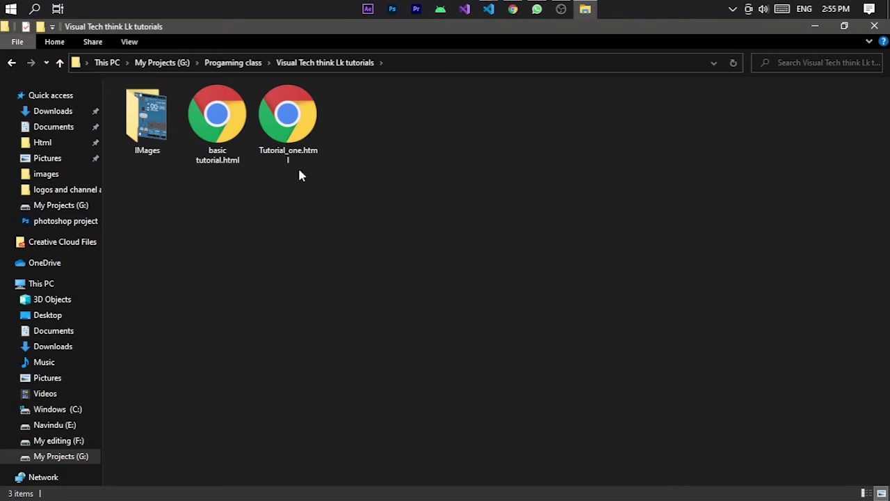
left_click(10, 63)
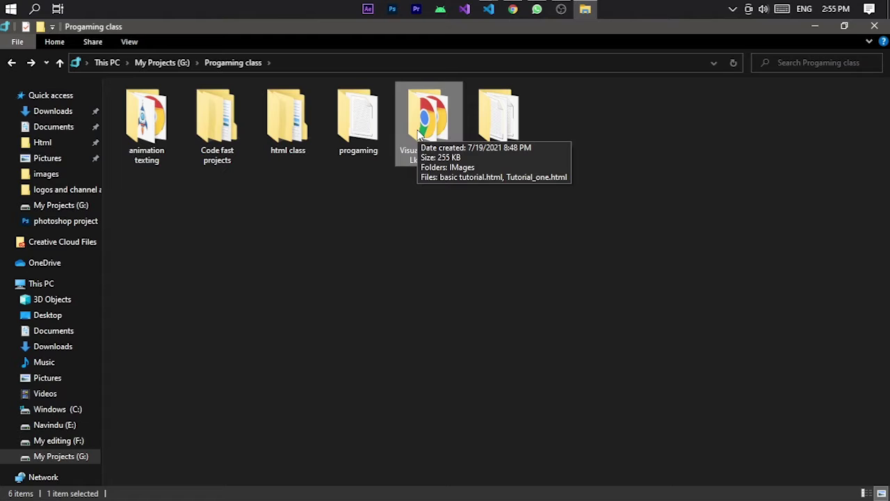
left_click(437, 173)
double_click(417, 152)
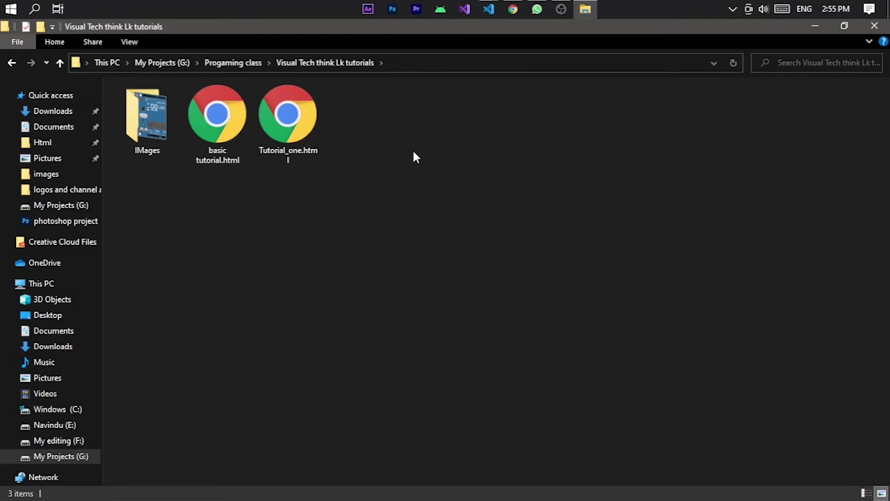
left_click_drag(368, 154, 184, 122)
left_click(443, 163)
left_click_drag(443, 162, 209, 150)
key("BackSpace")
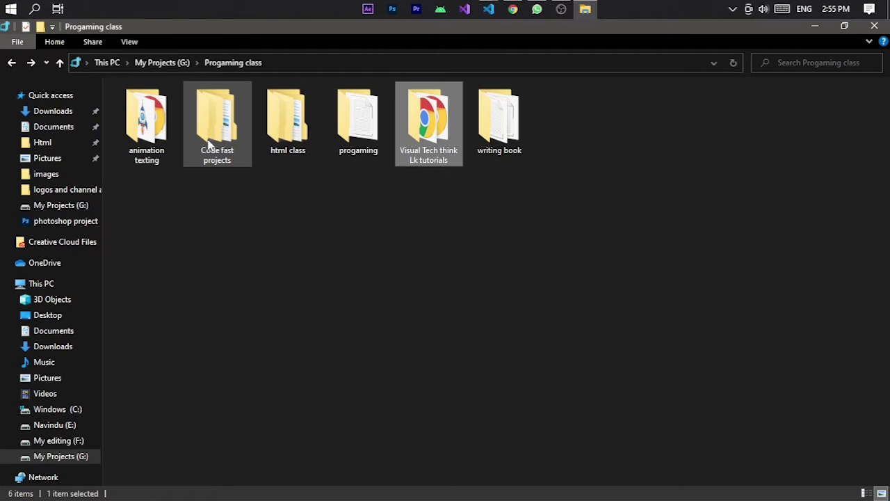
double_click(427, 157)
Delete basic tutorial.html and Tutorial_one.html from the Visual Tech think Lk tutorials folder
left_click_drag(360, 131, 191, 118)
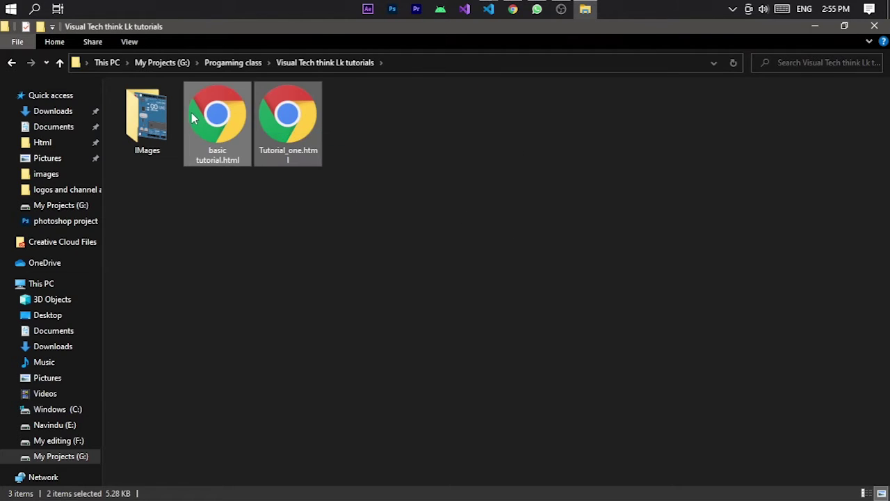
key("Delete")
left_click(484, 277)
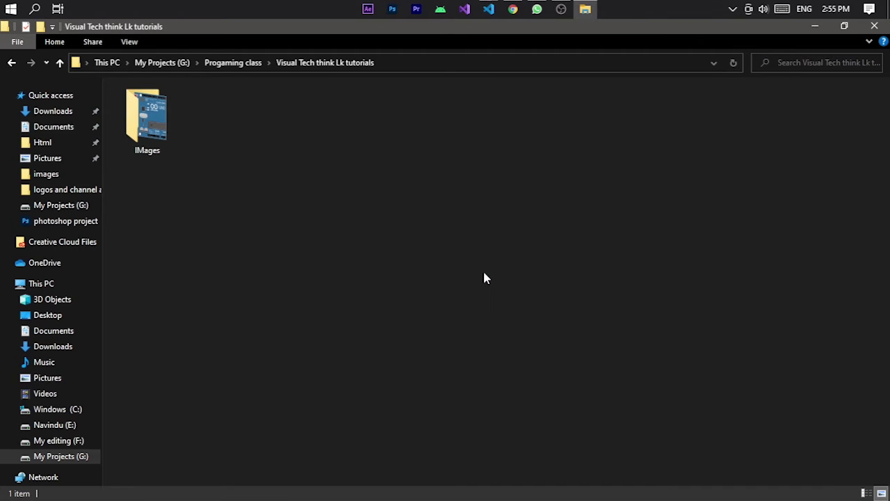
Create a new text document in the Visual Tech think Lk tutorials folder
right_click(329, 138)
left_click(260, 175)
right_click(157, 244)
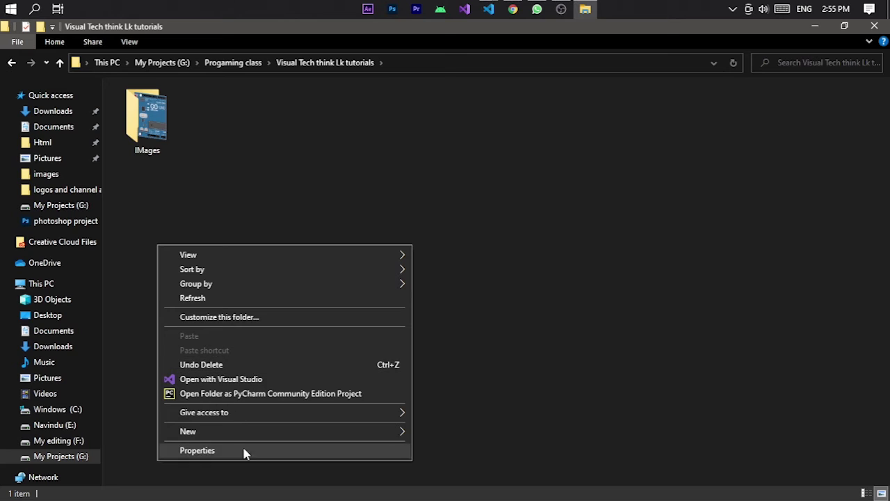
mouse_move(289, 440)
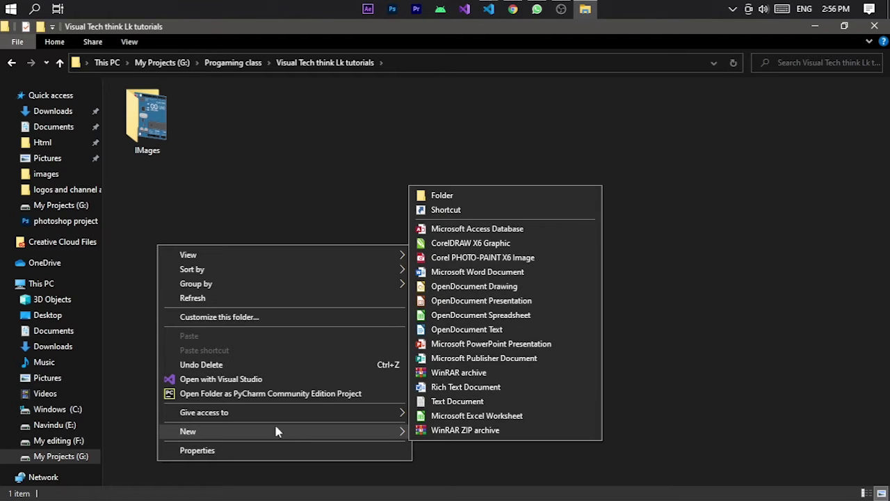
left_click(180, 157)
right_click(181, 160)
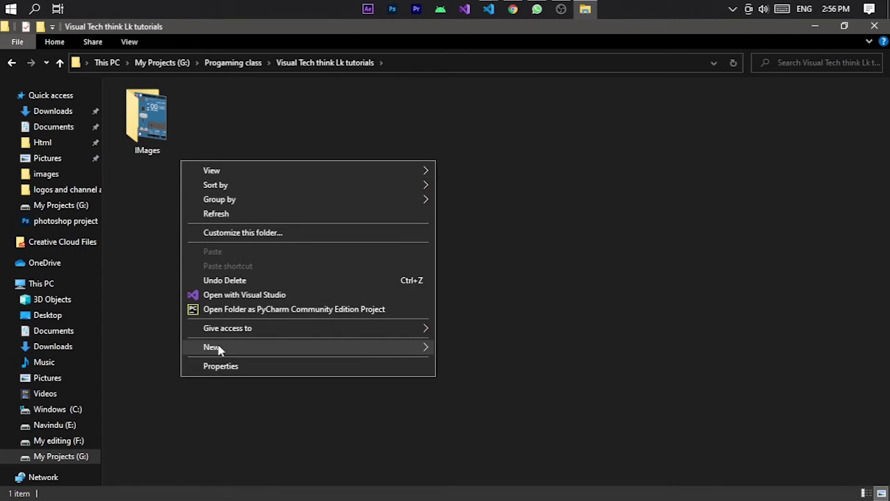
mouse_move(418, 351)
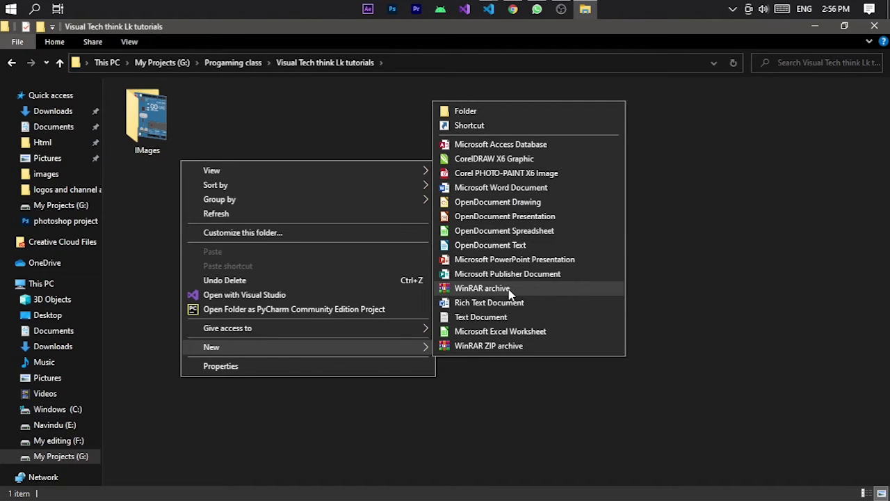
left_click(479, 316)
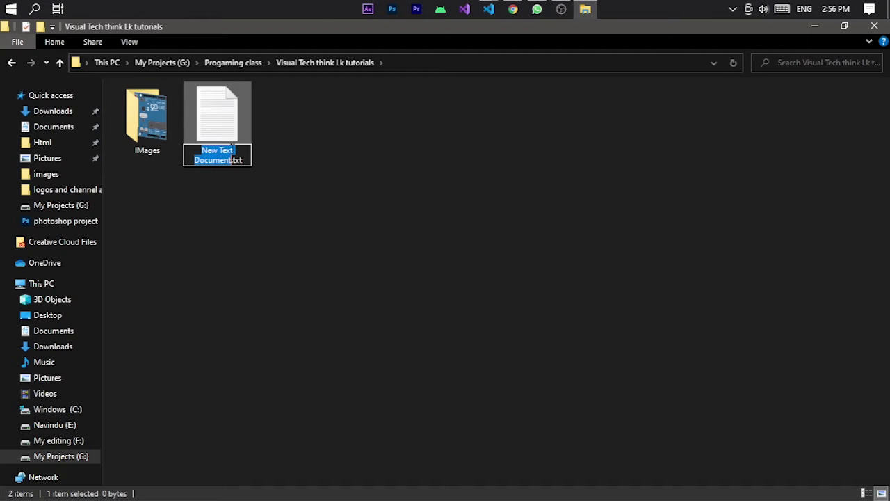
type("index")
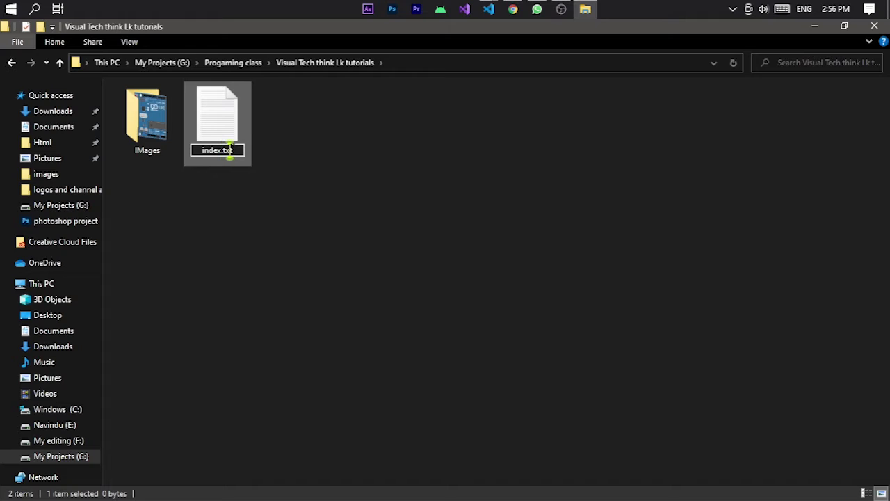
left_click(232, 150)
key("BackSpace")
key("BackSpace")
key("BackSpace")
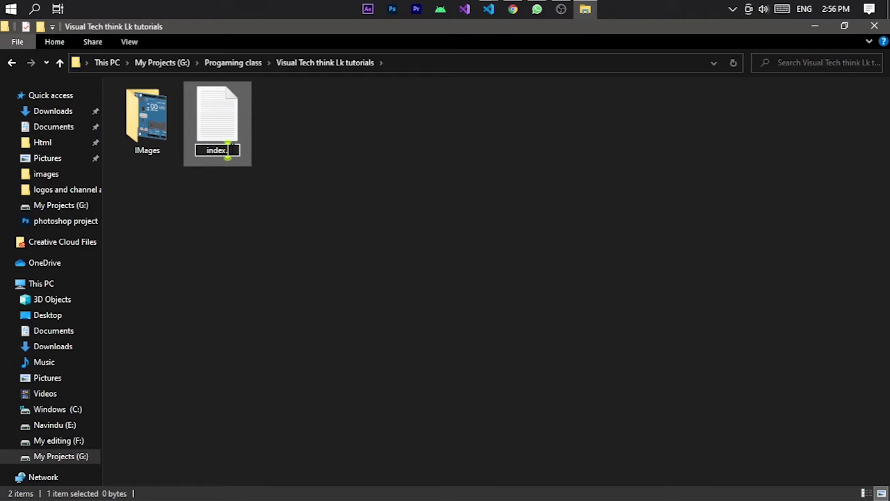
left_click(512, 9)
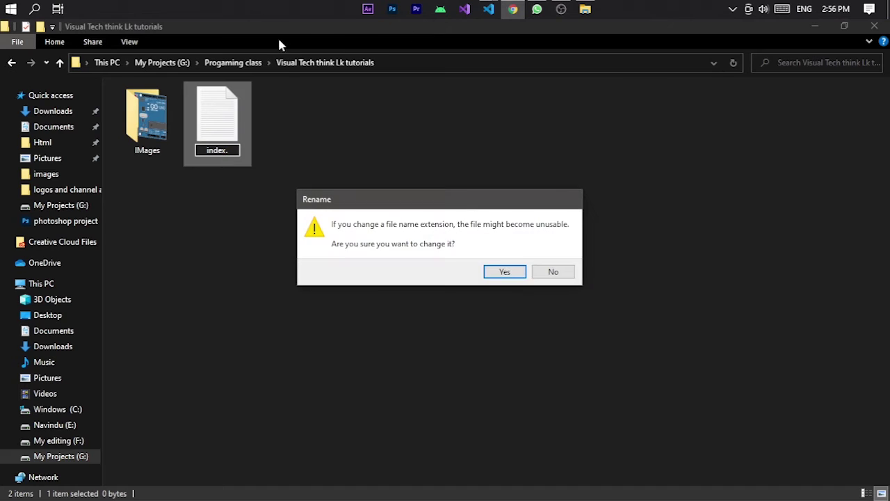
left_click(543, 273)
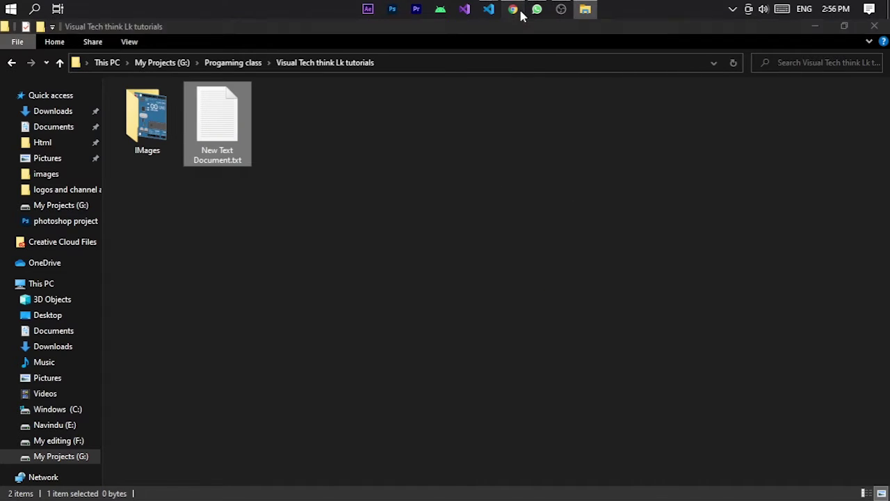
Switch to Chrome and examine the bookmarked local index.html portfolio page, including its skill buttons and linked pages
left_click(519, 11)
left_click(332, 32)
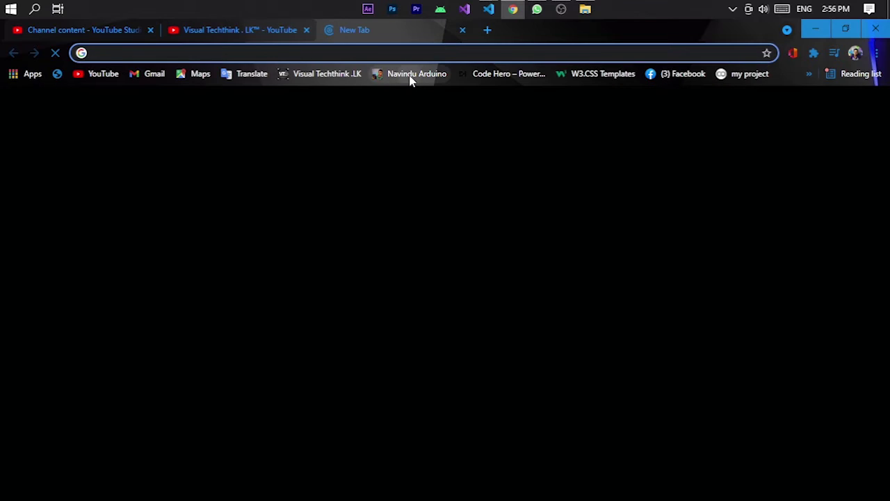
left_click(411, 79)
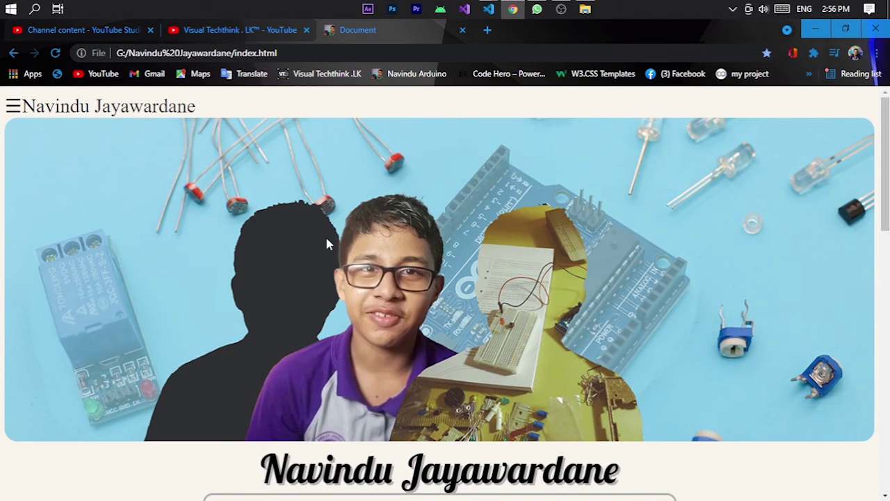
scroll(327, 243, "down", 10)
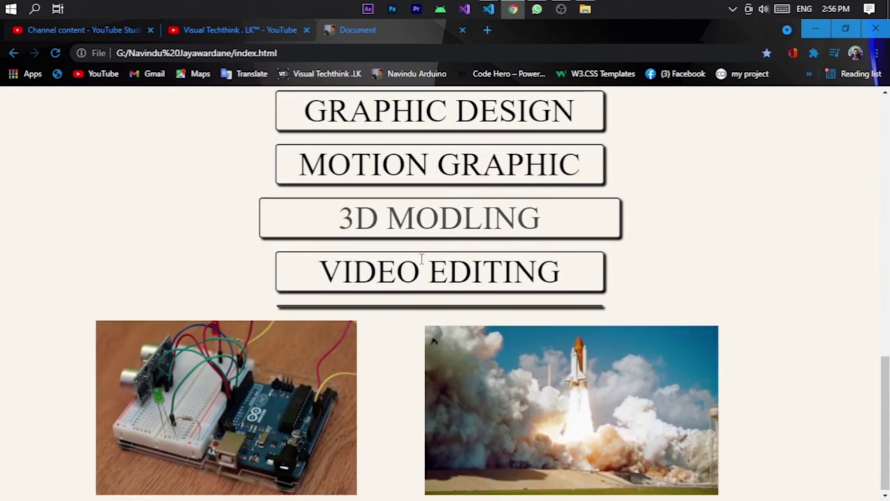
scroll(365, 209, "up", 3)
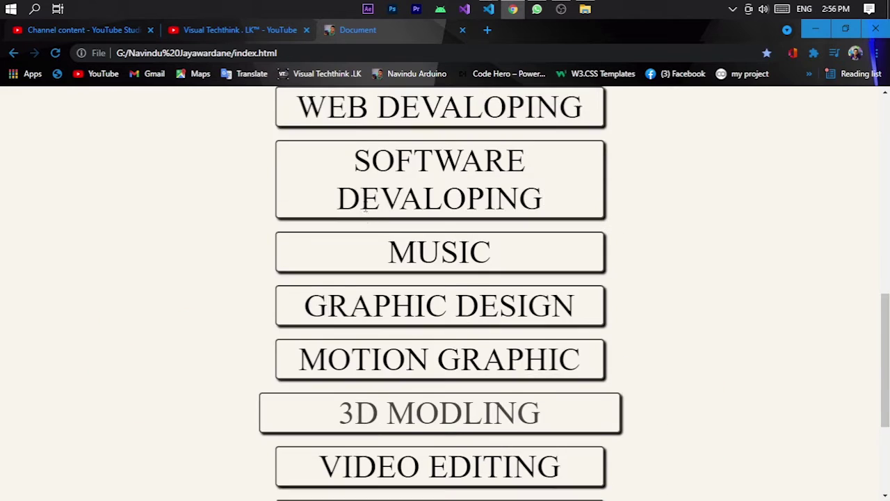
scroll(366, 208, "up", 2)
left_click(406, 178)
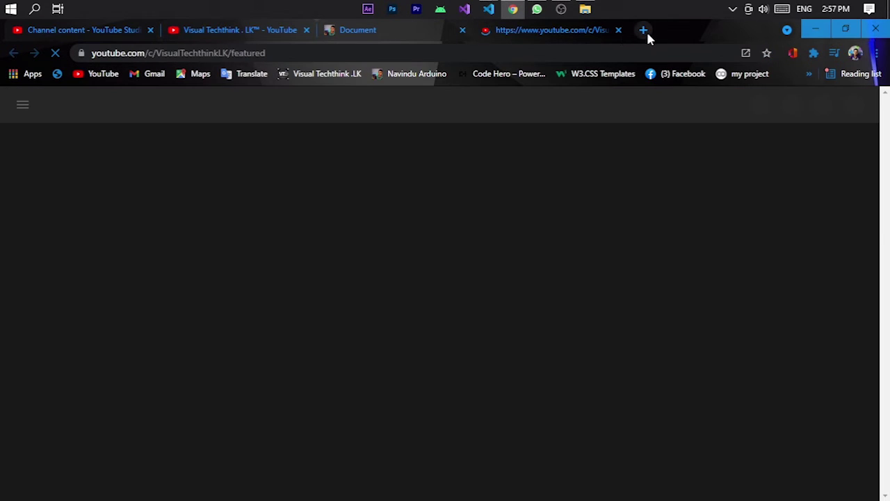
left_click(618, 30)
scroll(443, 250, "down", 4)
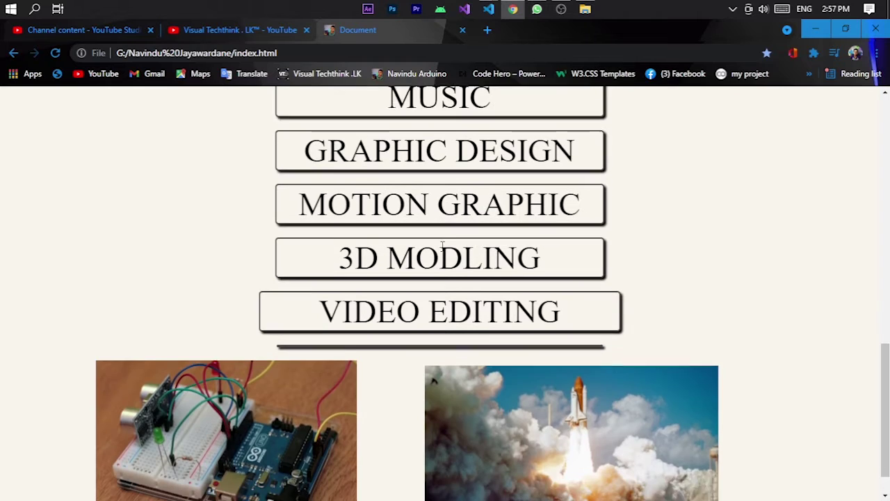
left_click(323, 376)
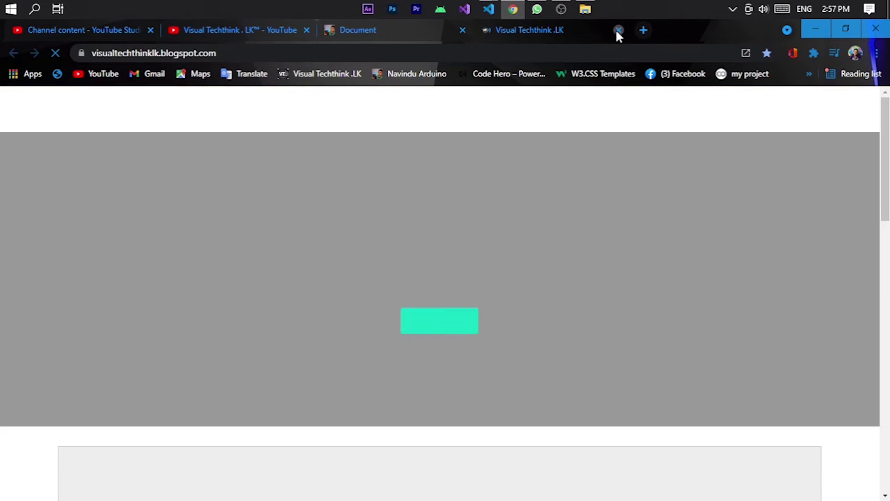
left_click(616, 29)
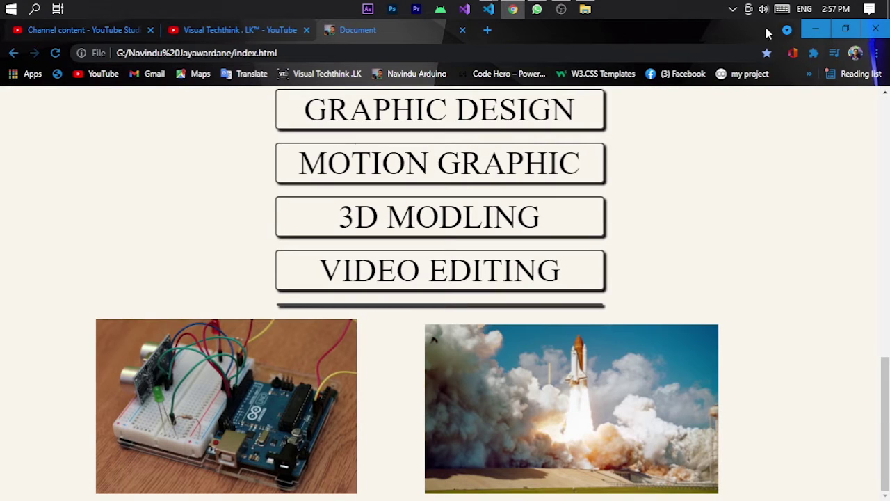
left_click(815, 35)
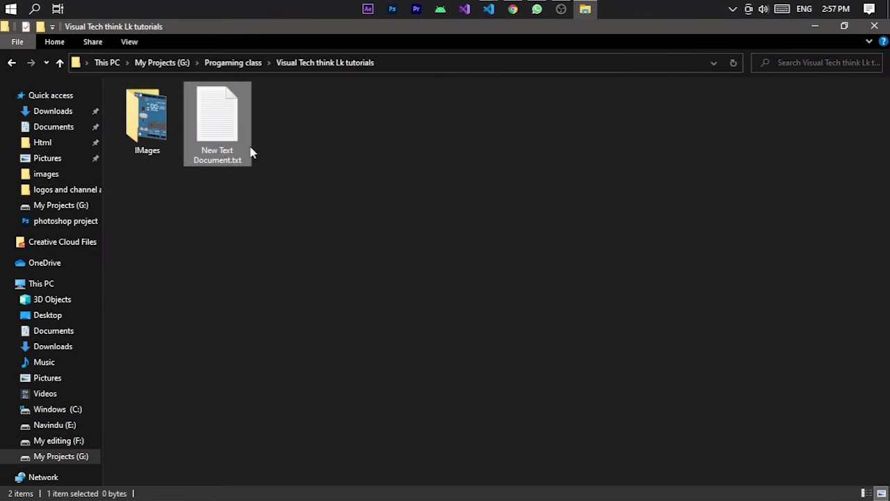
right_click(221, 106)
left_click(536, 63)
left_click(512, 9)
scroll(396, 220, "up", 4)
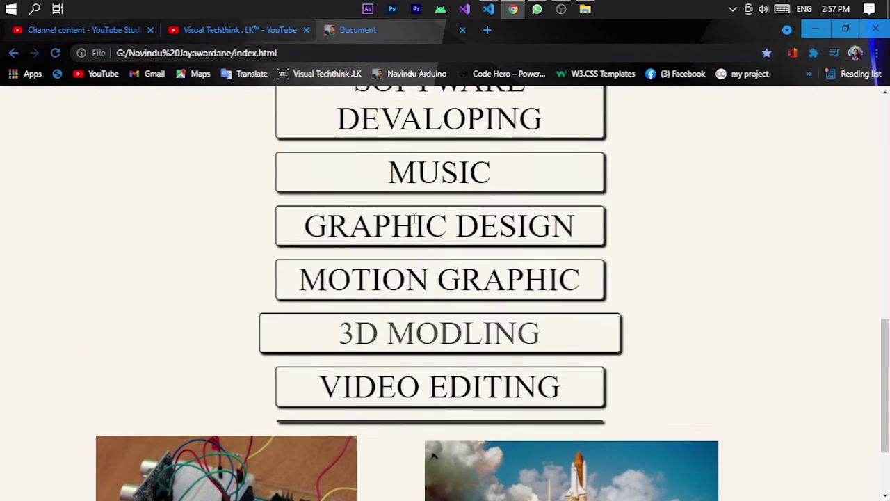
left_click(814, 31)
right_click(299, 139)
Switch to File Explorer and rename the new text document as index.html, accepting the file extension change
right_click(213, 131)
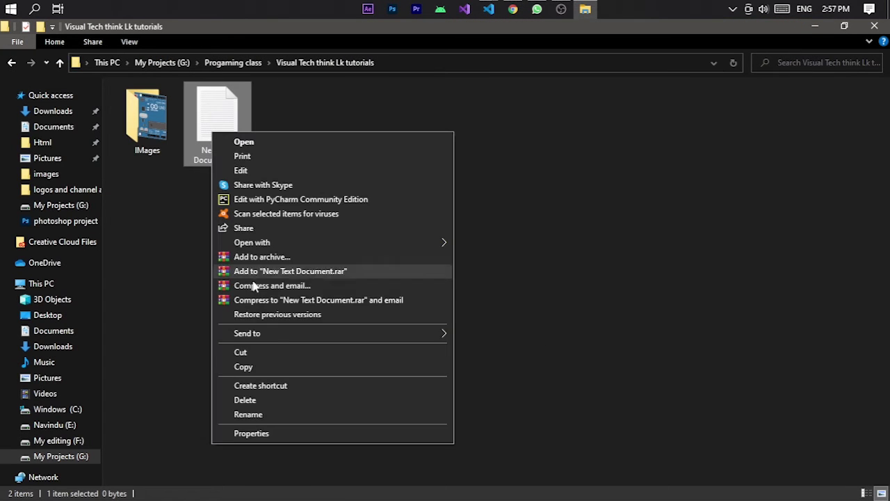
left_click(284, 411)
type("inex")
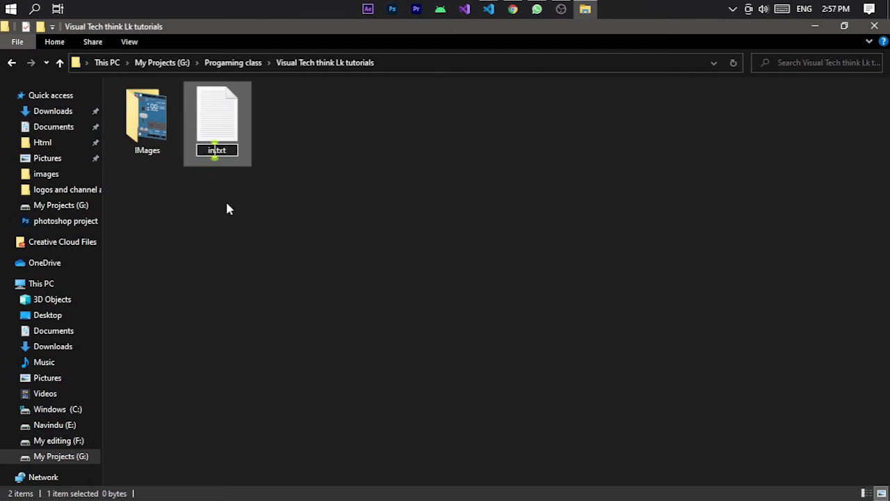
key("Right")
key("Right")
key("Right")
key("Right")
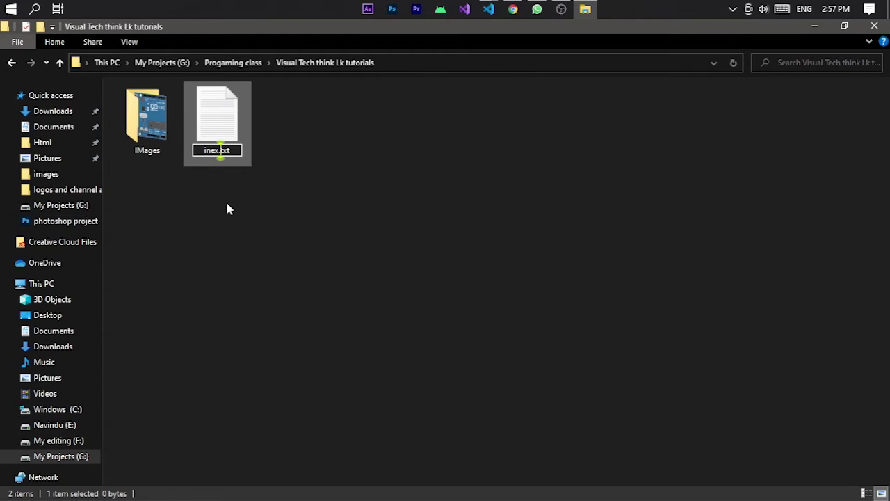
key("BackSpace")
key("BackSpace")
key("BackSpace")
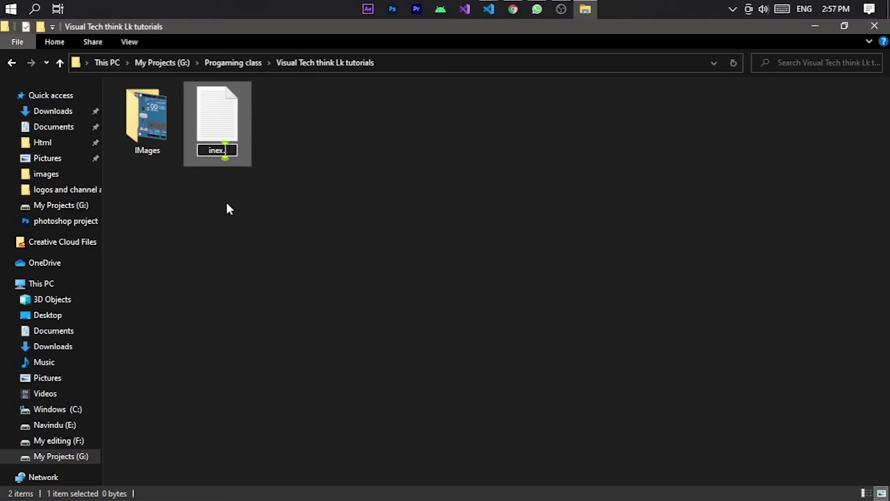
key("BackSpace")
key("BackSpace")
key("BackSpace")
type("dex")
type(".")
type("html")
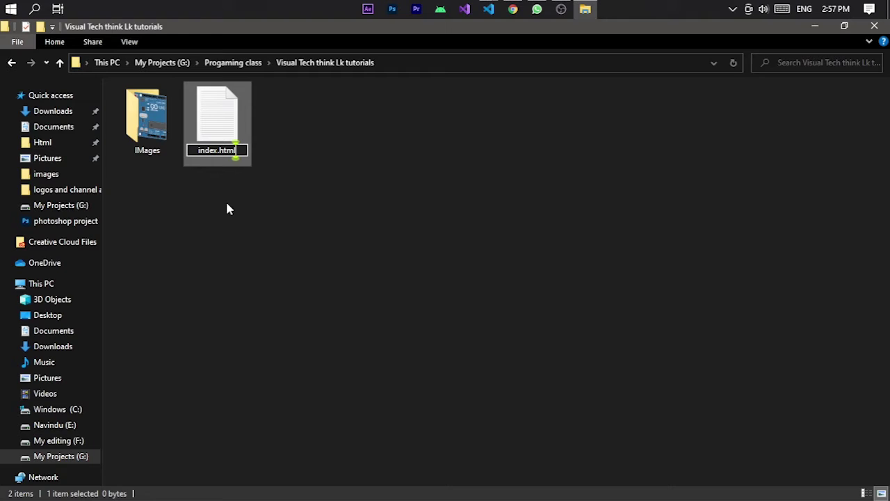
key("Return")
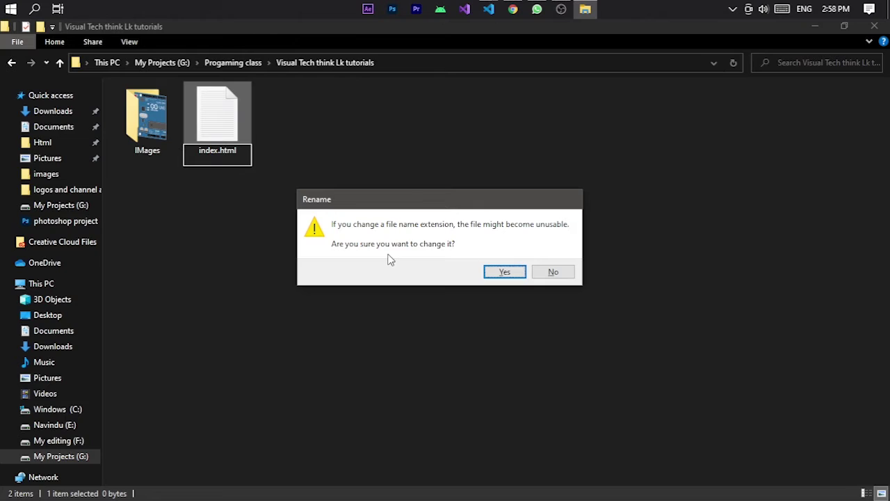
left_click(491, 273)
left_click(302, 134)
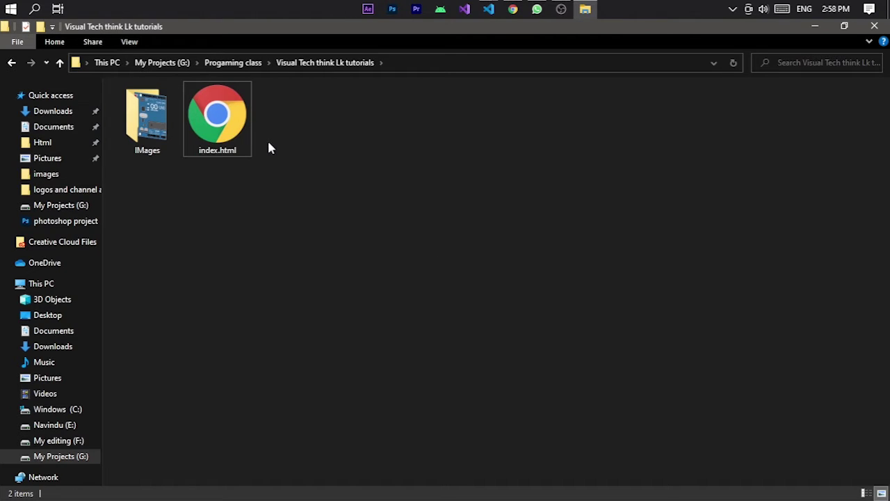
Open index.html from the Visual Tech think Lk tutorials folder in Chrome and reload the page
double_click(226, 109)
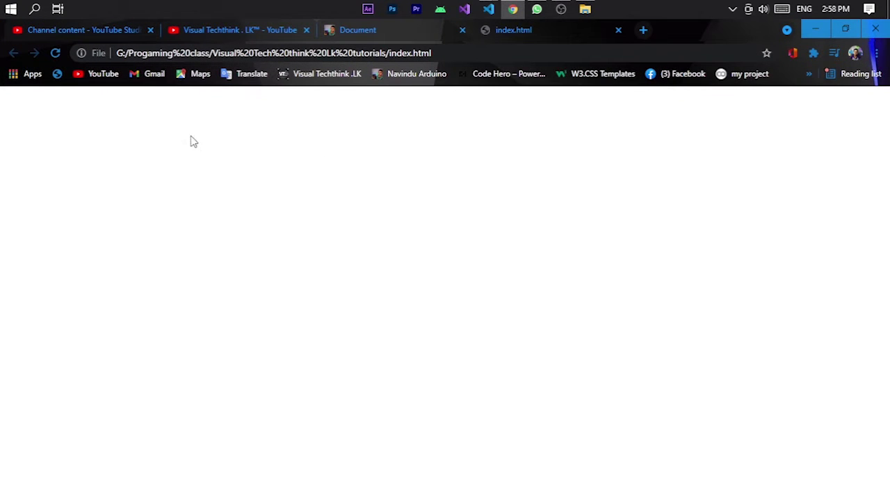
left_click(55, 53)
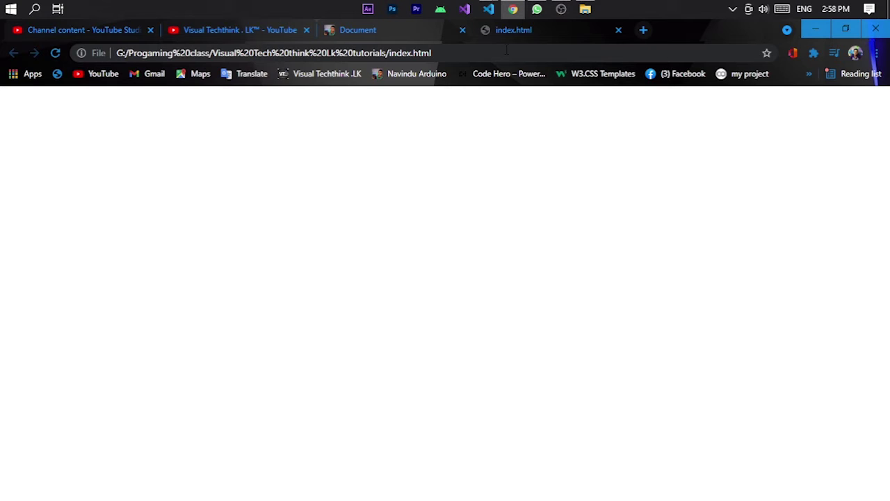
left_click(506, 50)
left_click(429, 155)
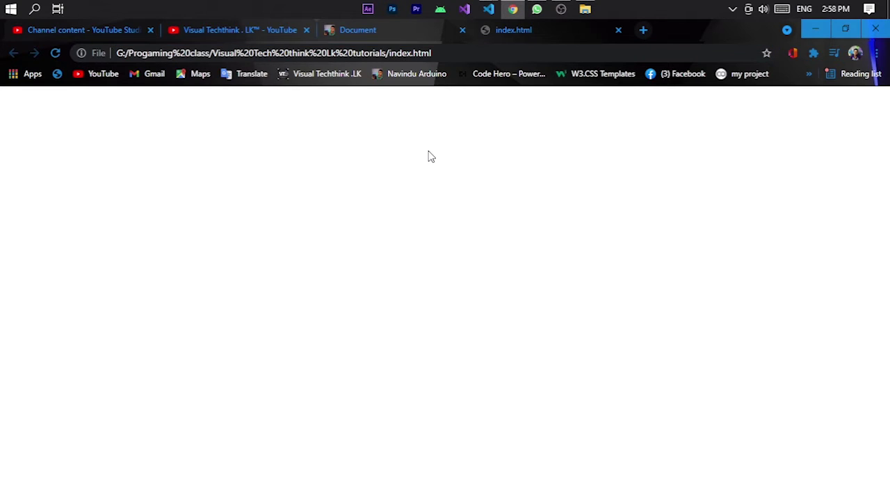
Return to the portfolio page titled Document and examine the images below its skill buttons
left_click(386, 35)
scroll(413, 292, "down", 4)
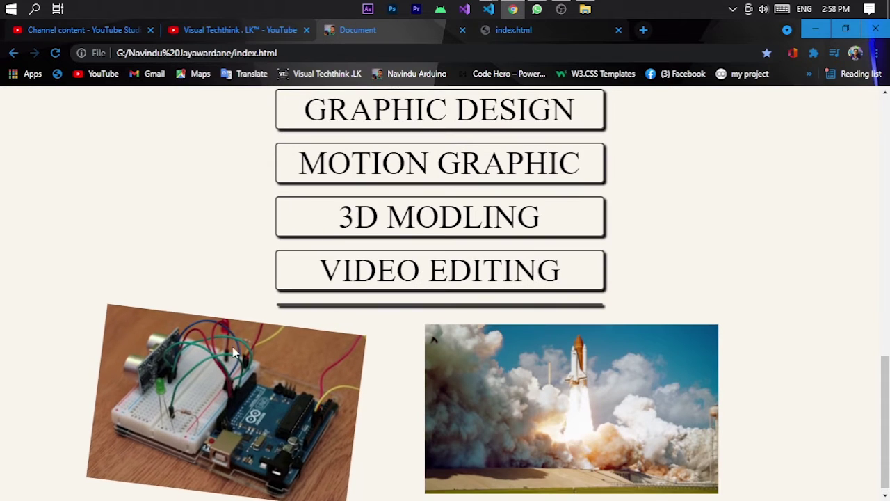